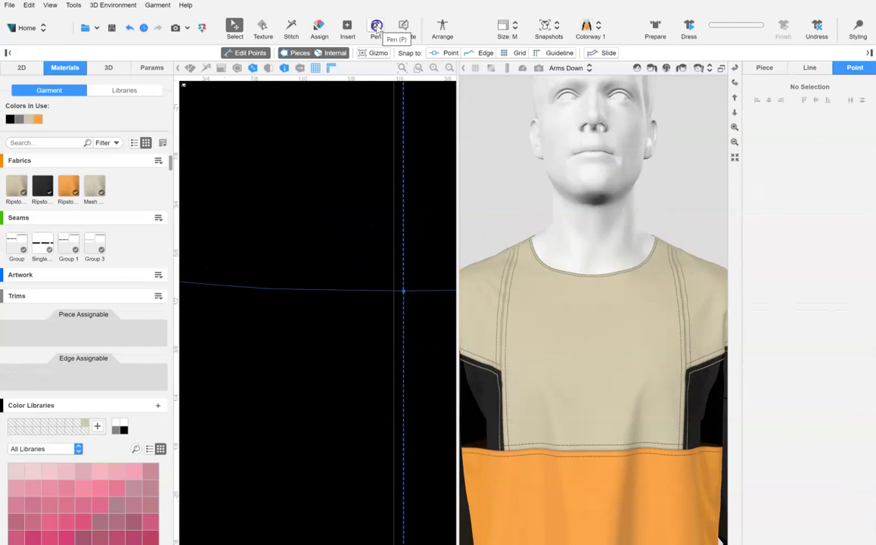
# - With the Pen tool, add points on the front neckline beside the centre-front line
pyautogui.click(375, 27)
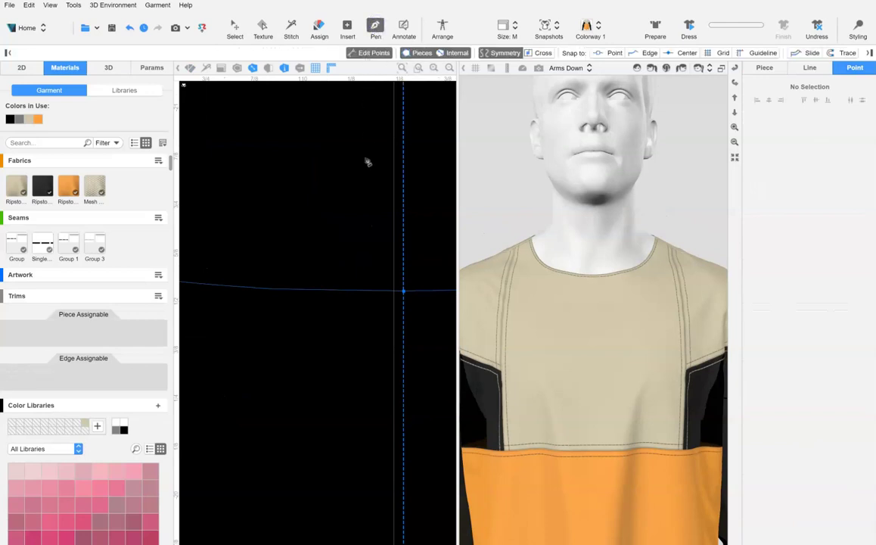
pyautogui.scroll(1, 371, 295)
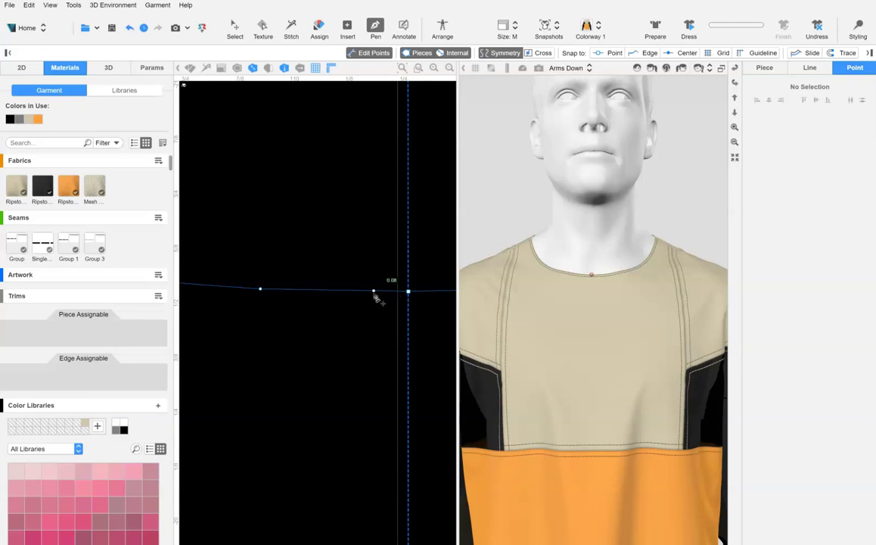
pyautogui.click(373, 291)
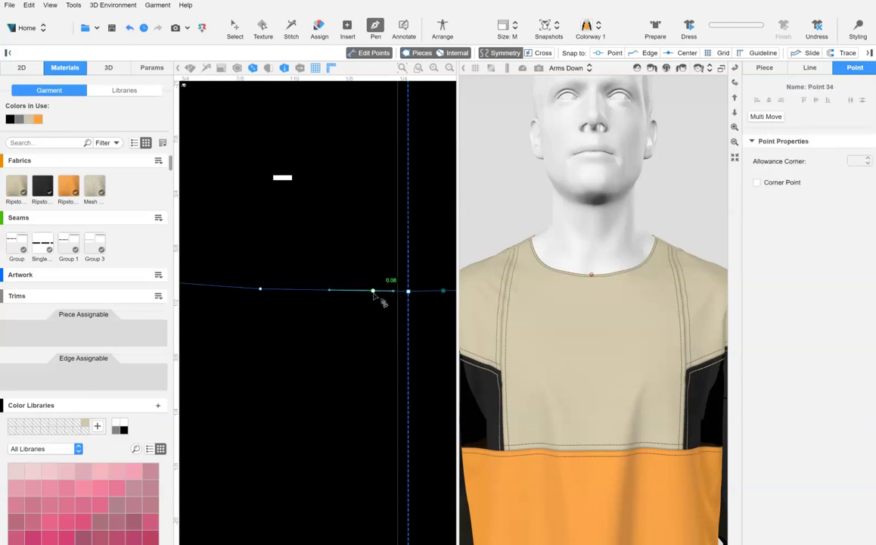
pyautogui.press('Return')
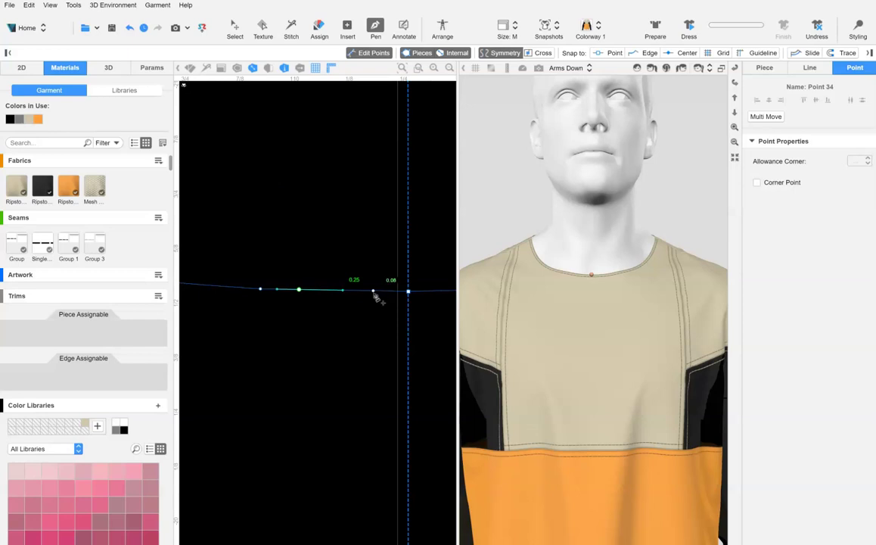
pyautogui.scroll(1, 374, 297)
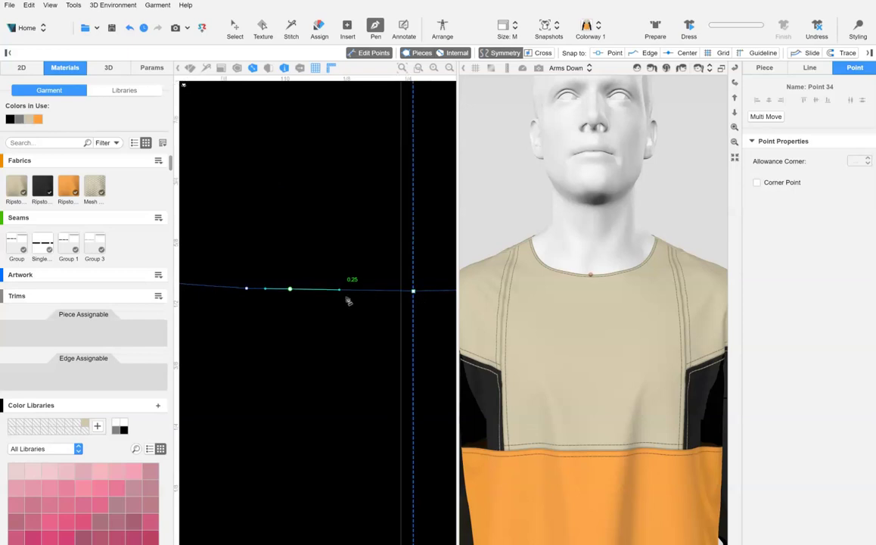
pyautogui.click(310, 292)
pyautogui.click(310, 291)
pyautogui.press('Escape')
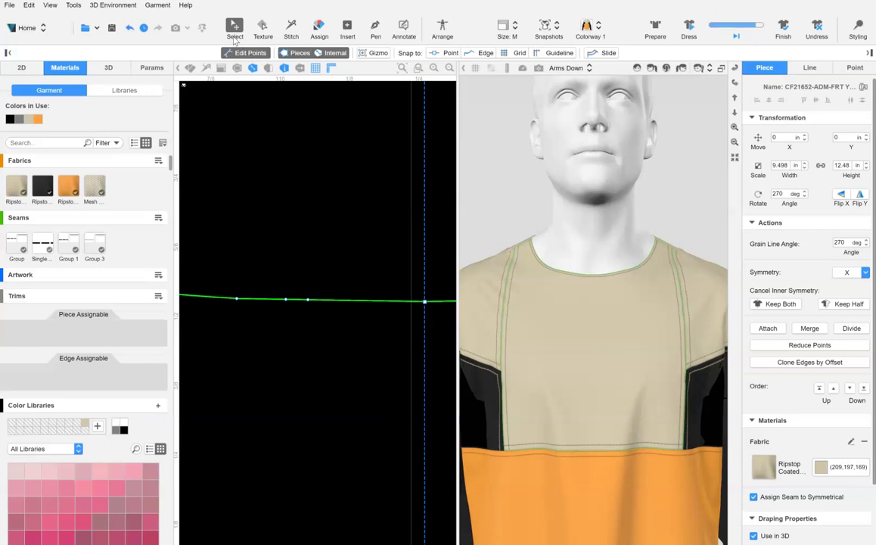
# - With Edit Points on, make the two new neckline points corner points
pyautogui.click(245, 53)
pyautogui.click(307, 309)
pyautogui.keyDown('shift'); pyautogui.click(286, 300); pyautogui.keyUp('shift')
pyautogui.click(756, 312)
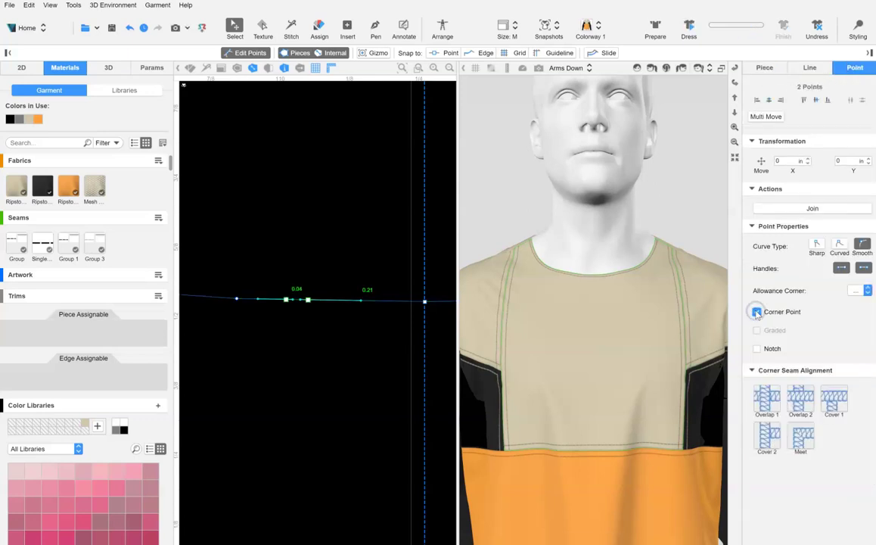
# - Make one new point Curved and the other Sharp, then add the centre-front point to the selection
pyautogui.click(289, 302)
pyautogui.click(287, 301)
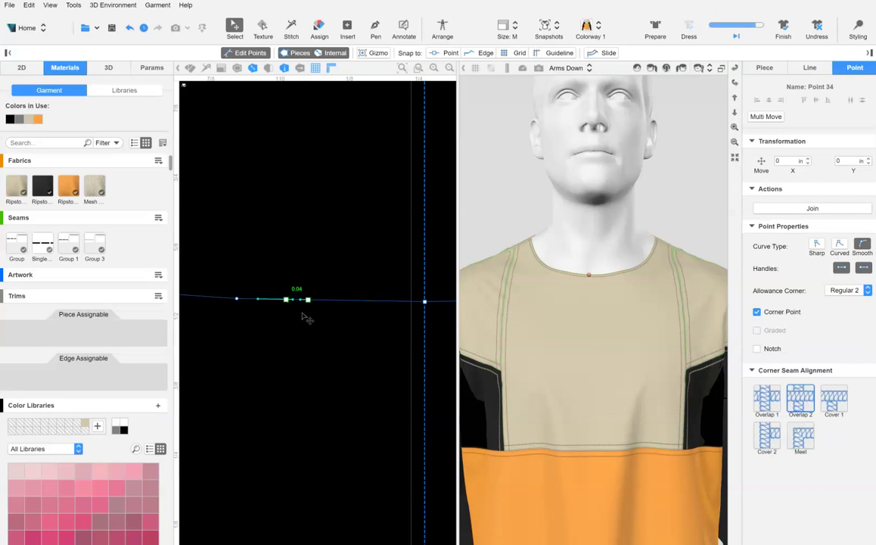
pyautogui.click(841, 268)
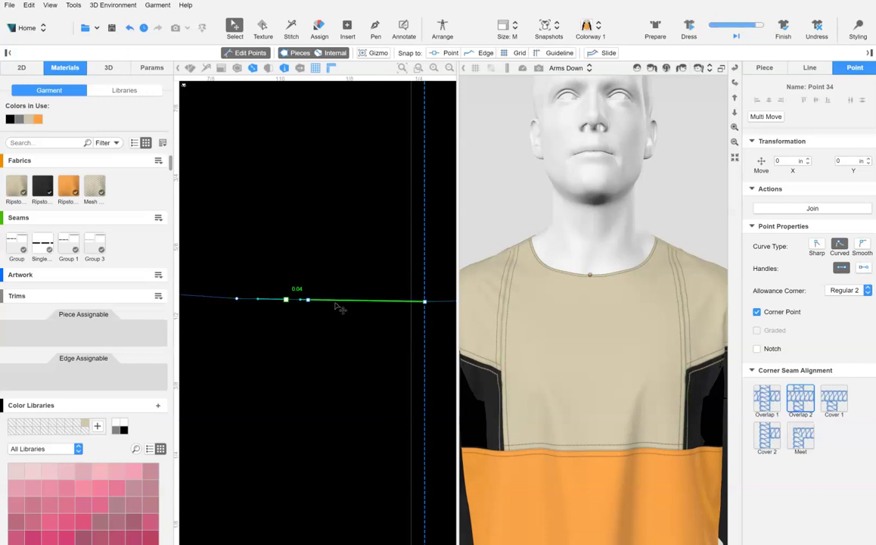
pyautogui.click(308, 300)
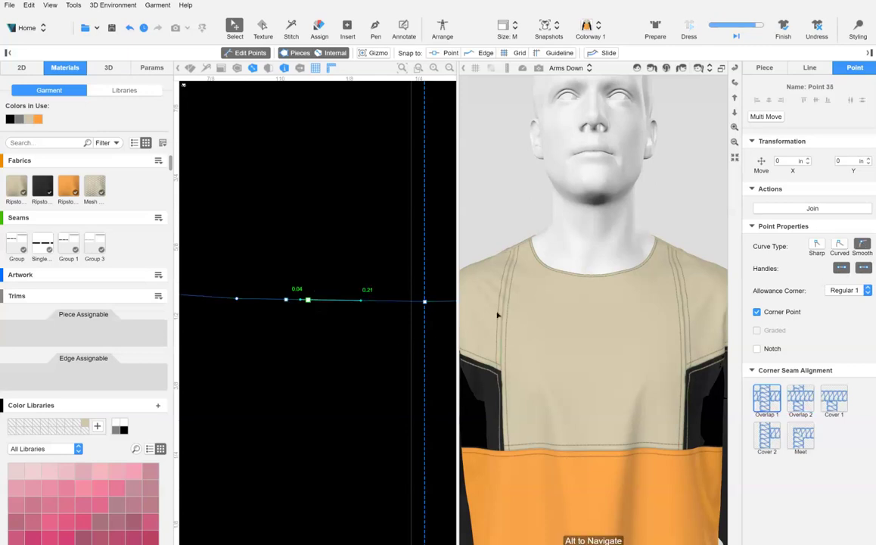
pyautogui.click(815, 244)
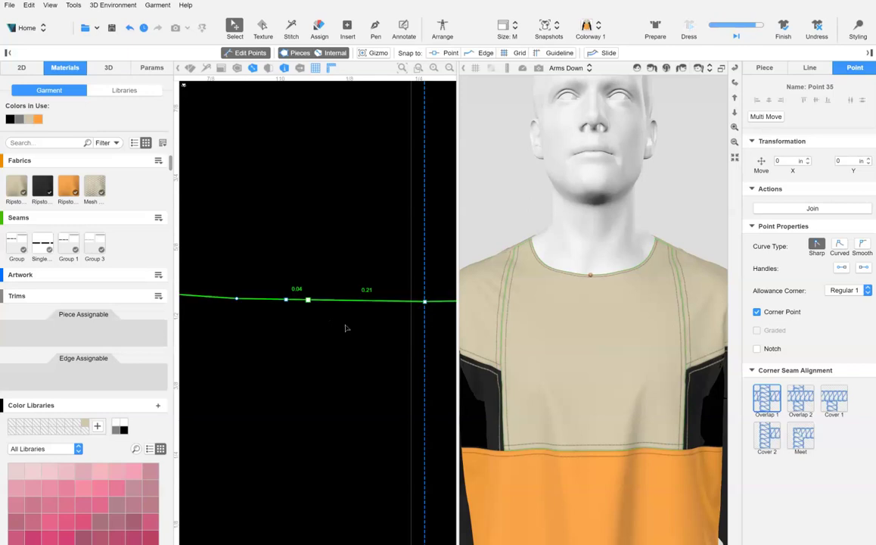
pyautogui.keyDown('shift'); pyautogui.click(425, 302); pyautogui.keyUp('shift')
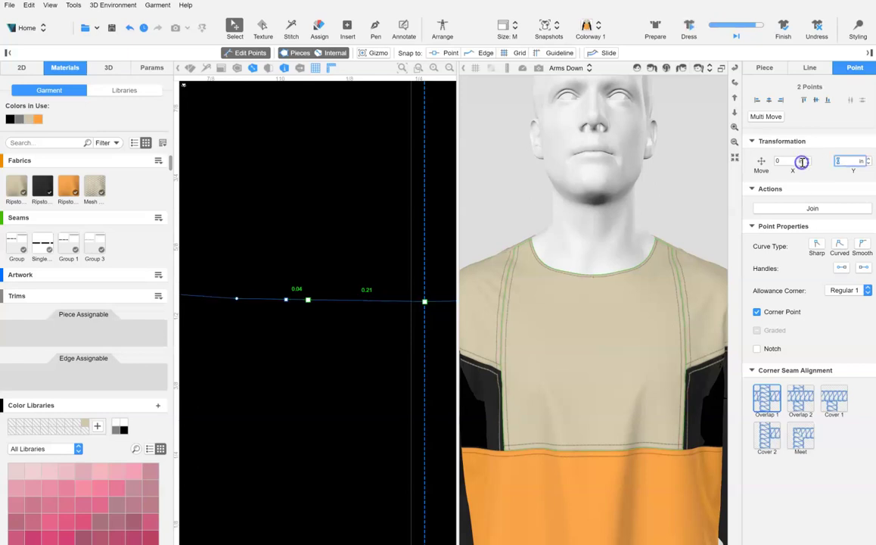
# - Move the two centre-front points down by Y -5 and nudge the slit's bottom corner outward
pyautogui.click(847, 160)
pyautogui.write('-5')
pyautogui.press('Return')
pyautogui.scroll(-10, 401, 379)
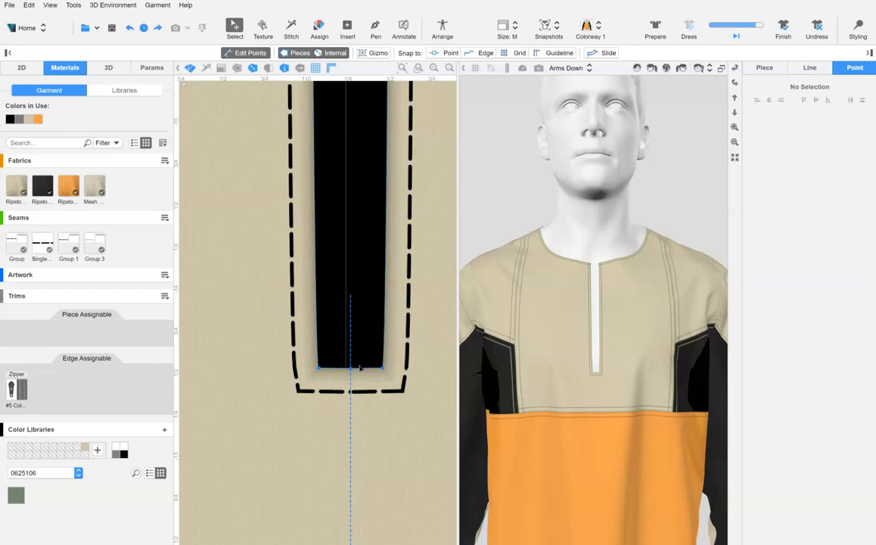
pyautogui.click(388, 372)
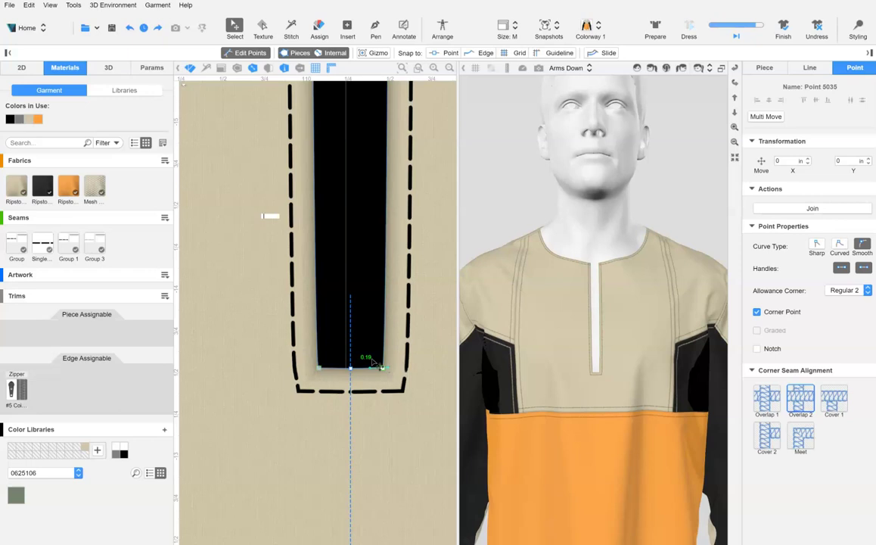
pyautogui.press('Right')
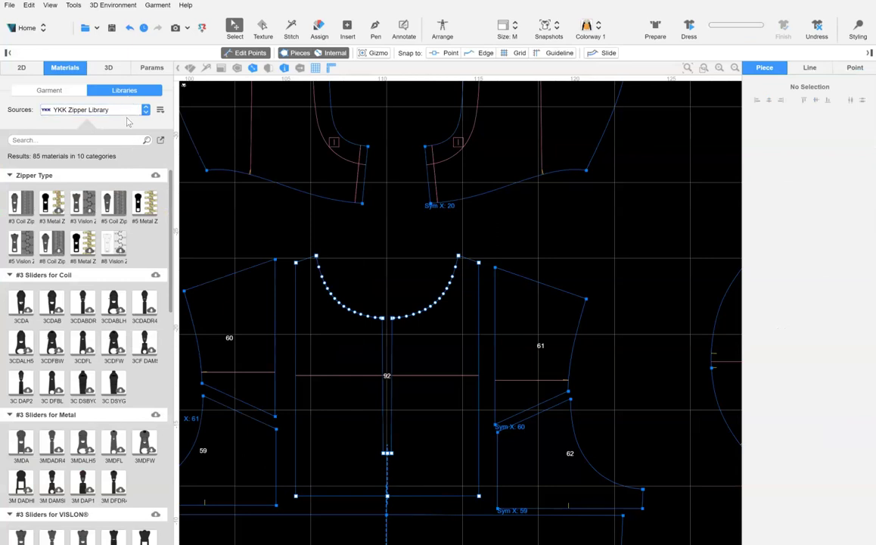
# - Go back to the garment's own materials list and deselect the pattern pieces
pyautogui.click(50, 90)
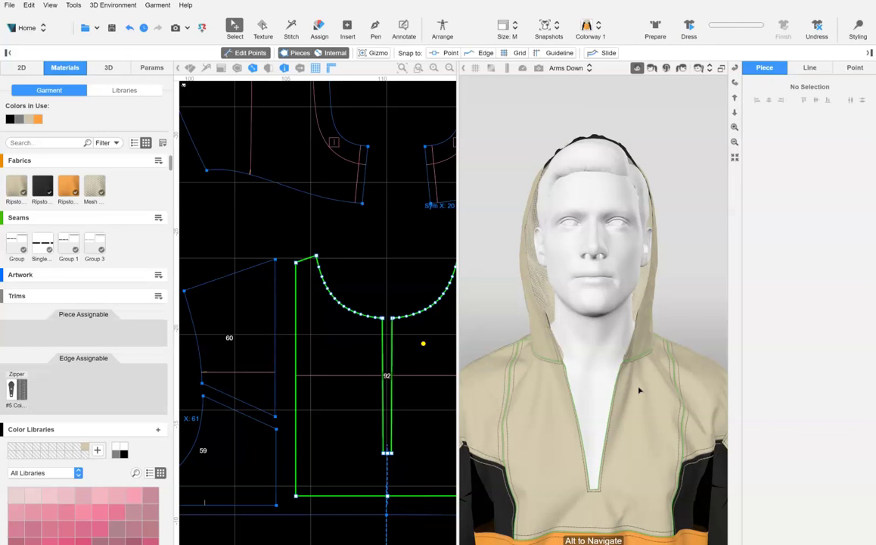
pyautogui.click(342, 335)
pyautogui.hscroll(3, 342, 335)
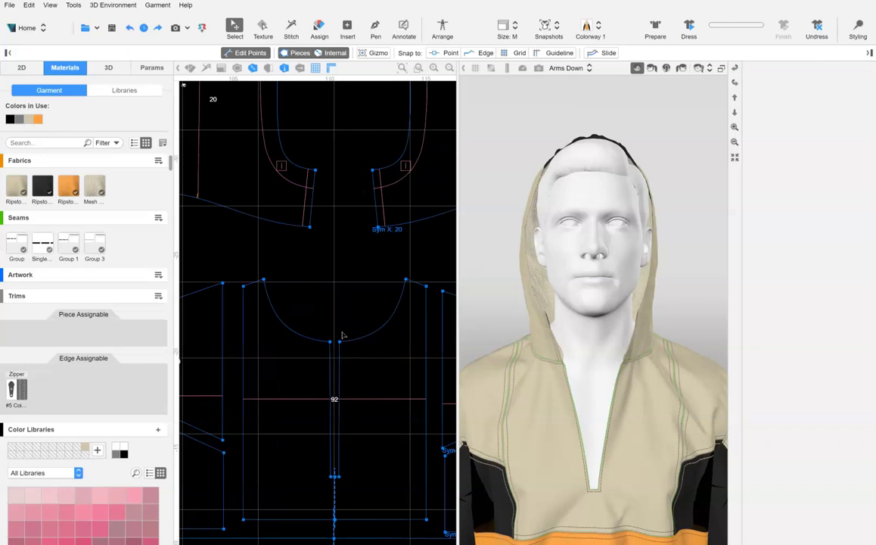
# - Attach the #5 coil zipper from the hood's front edge to the centre-front slit edge
pyautogui.click(17, 389)
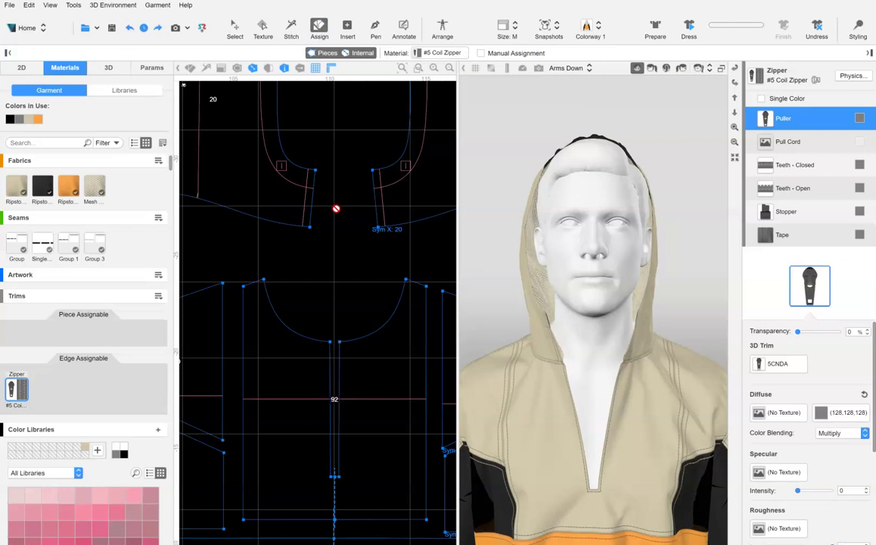
pyautogui.click(321, 174)
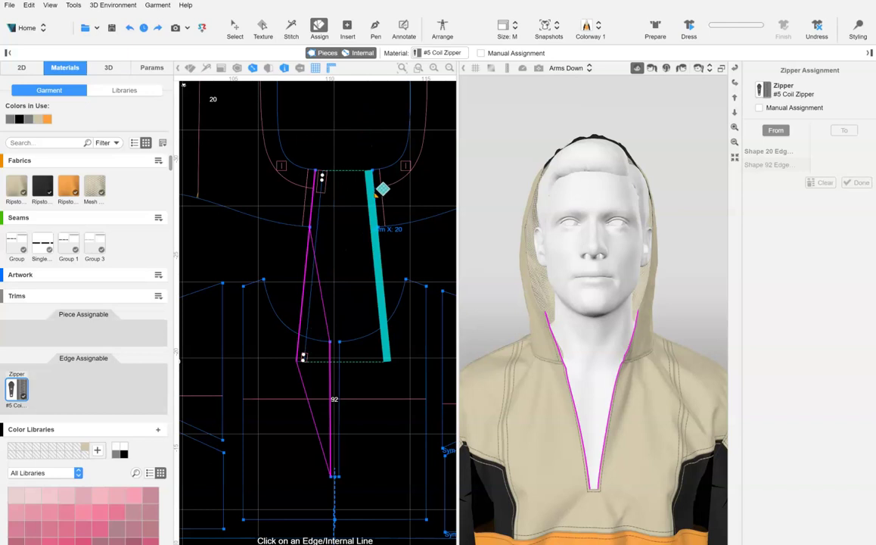
pyautogui.click(383, 189)
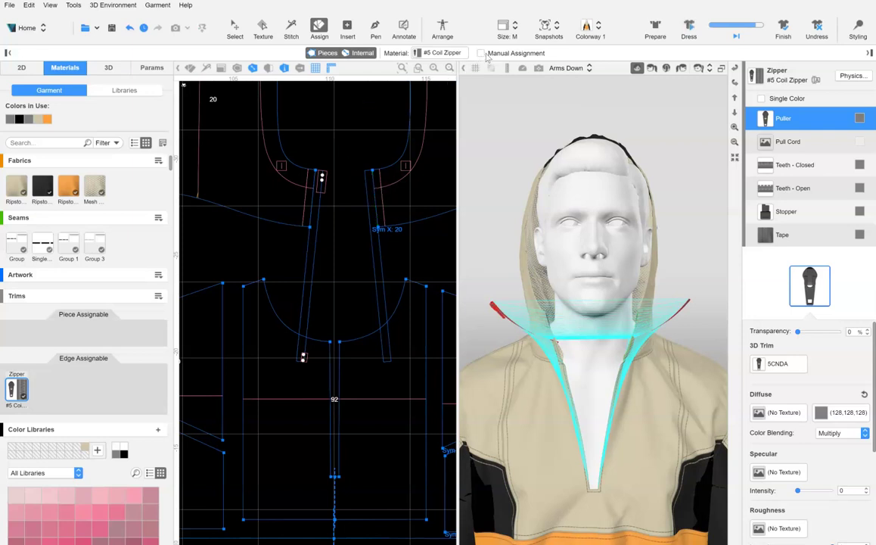
pyautogui.press('a')
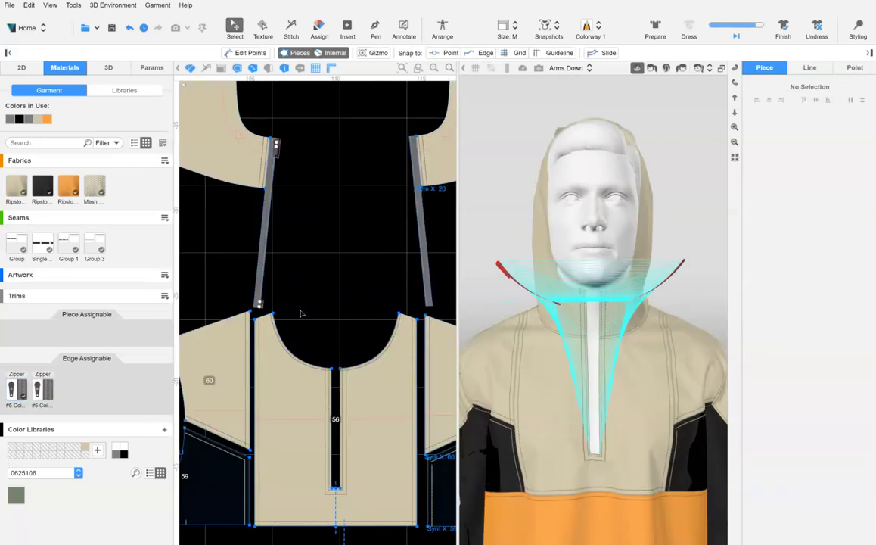
# - Set the placed zipper's width to 0.5 in
pyautogui.click(261, 200)
pyautogui.click(782, 148)
pyautogui.press('BackSpace')
pyautogui.write('0.5')
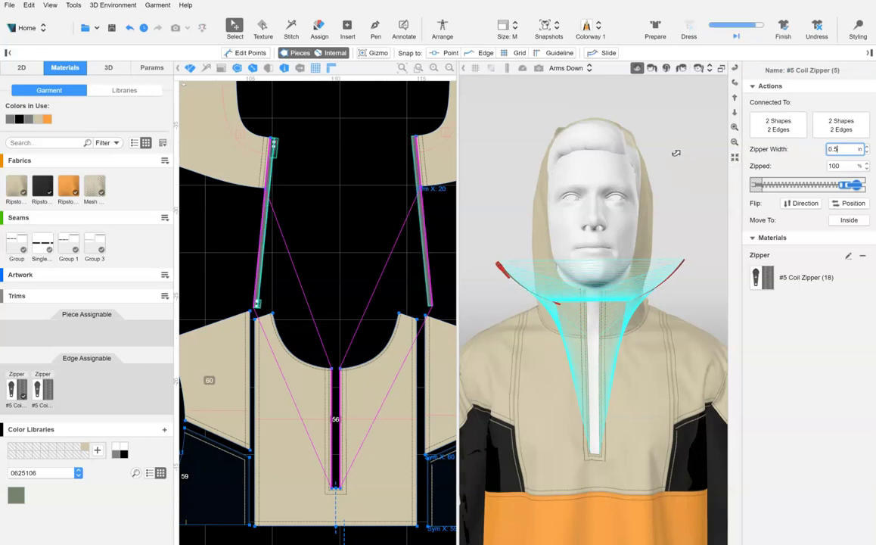
# - Drape the garment with Dress so the zipper closes, then move to Styling
pyautogui.click(690, 27)
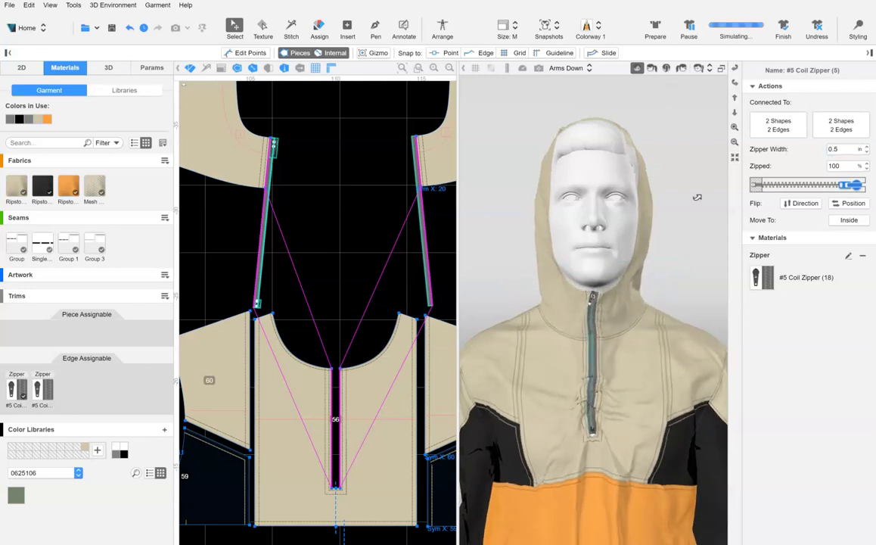
pyautogui.click(858, 31)
pyautogui.click(594, 466)
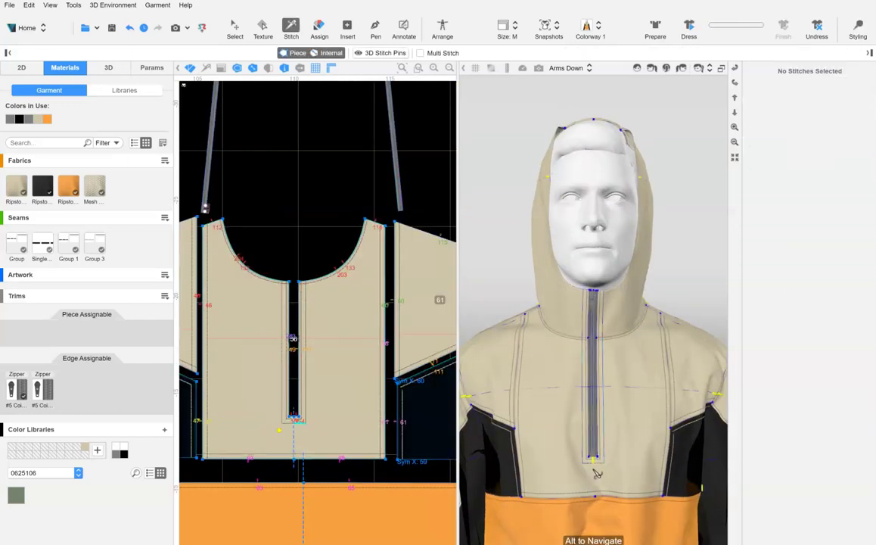
# - Stitch the front neckline edge to the slit's bottom edge
pyautogui.click(204, 214)
pyautogui.click(290, 414)
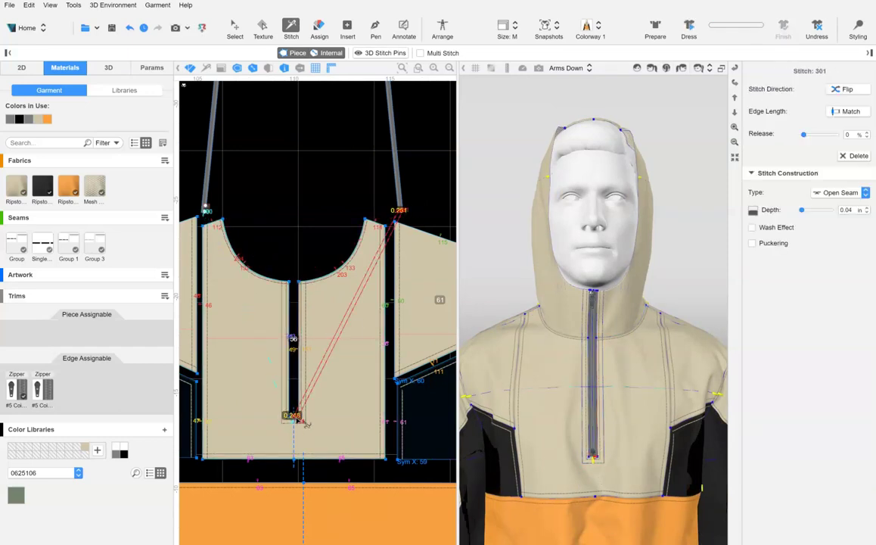